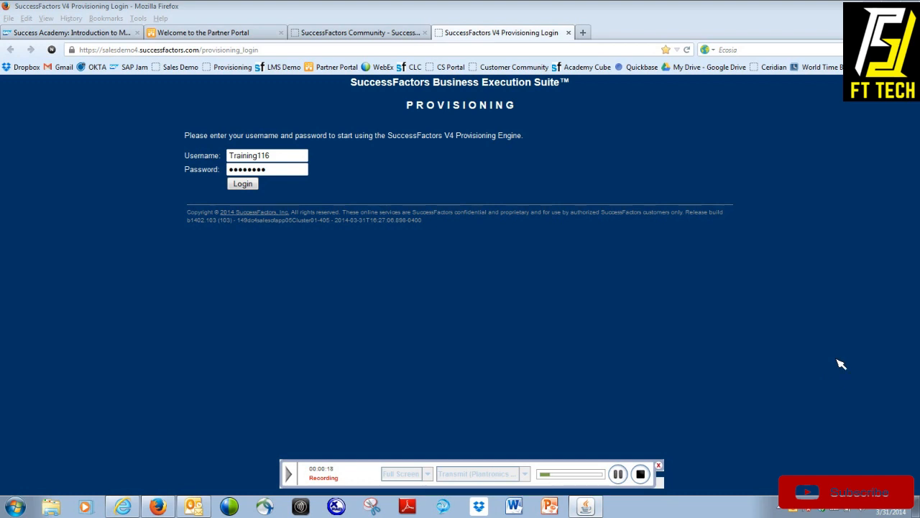
Step: Log in to Provisioning and open the Company Settings of the company with ID acekpw
left_click(258, 184)
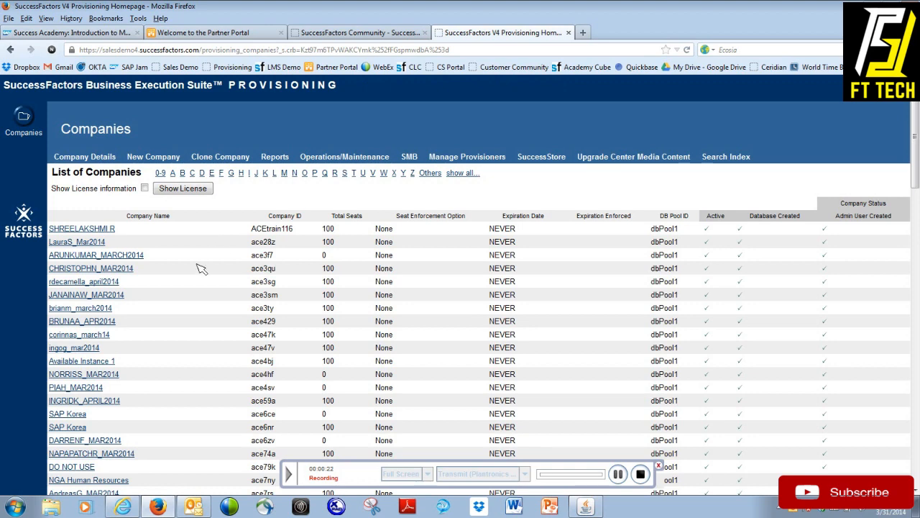
scroll(195, 271, "down", 5)
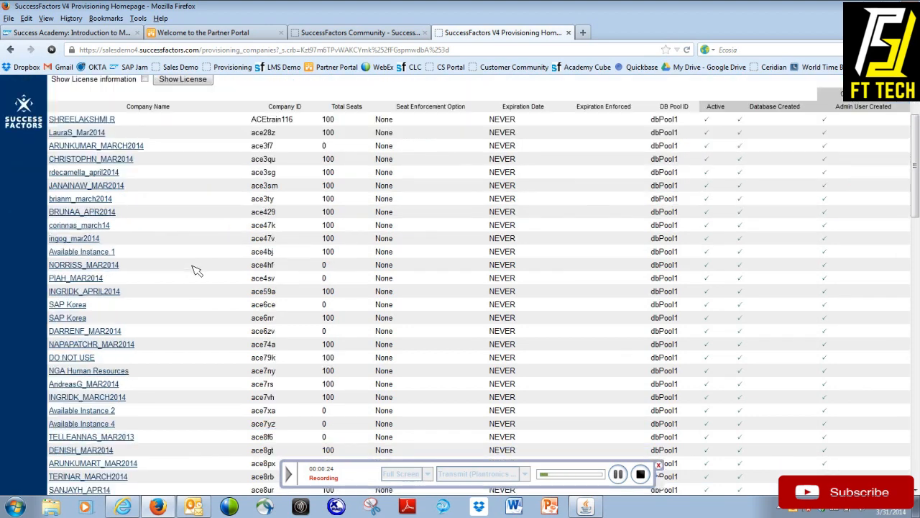
scroll(196, 270, "down", 4)
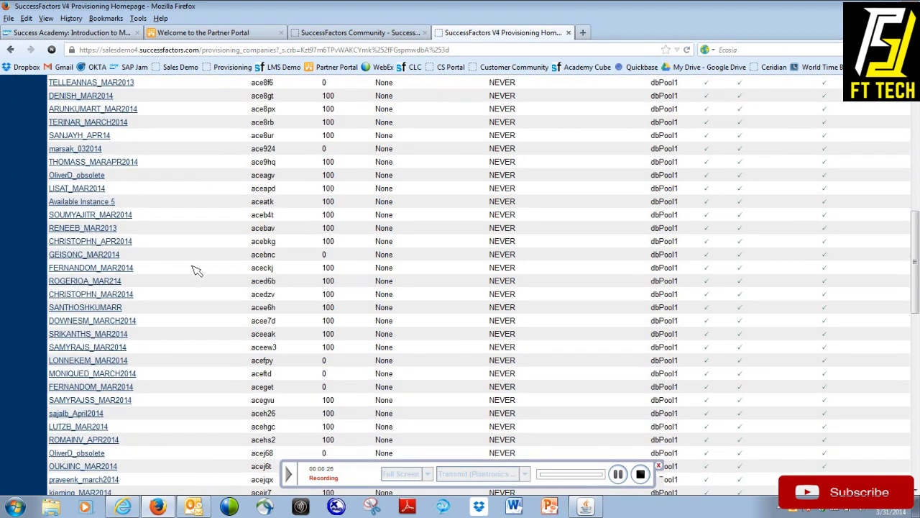
scroll(104, 299, "down", 1)
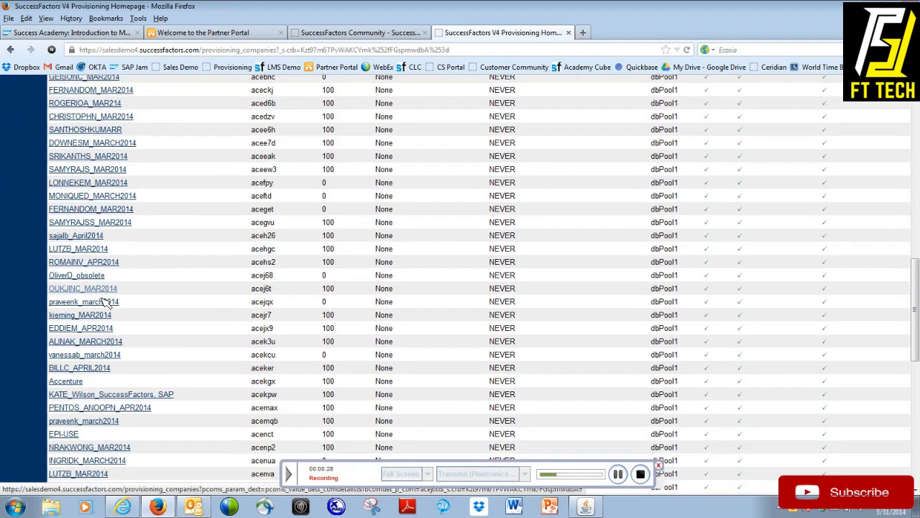
left_click(81, 358)
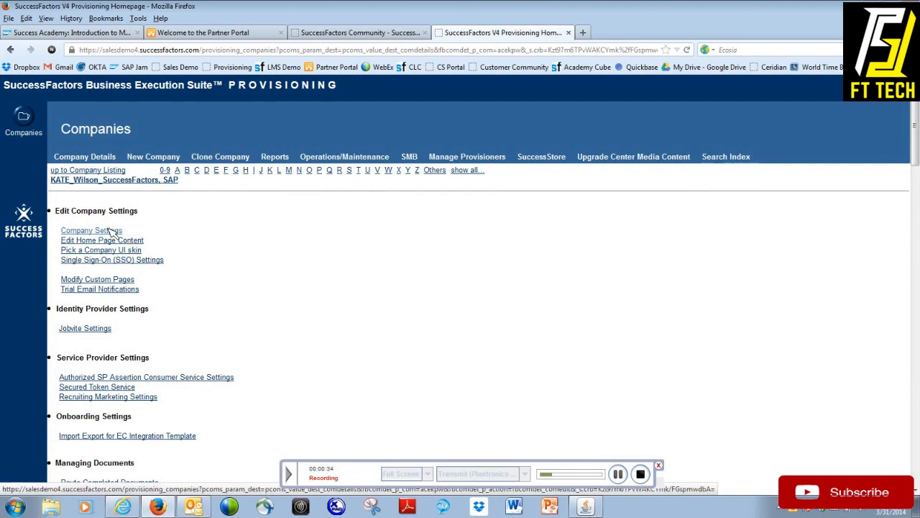
left_click(113, 233)
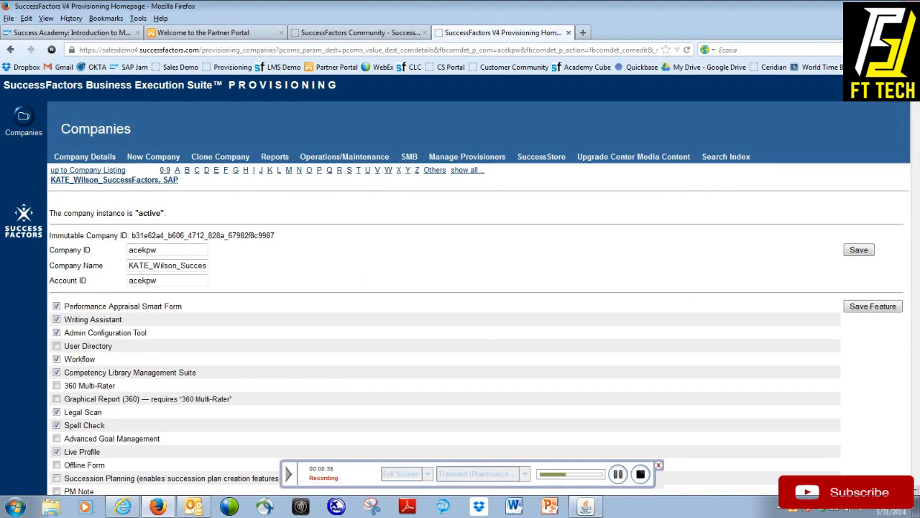
scroll(460, 288, "down", 20)
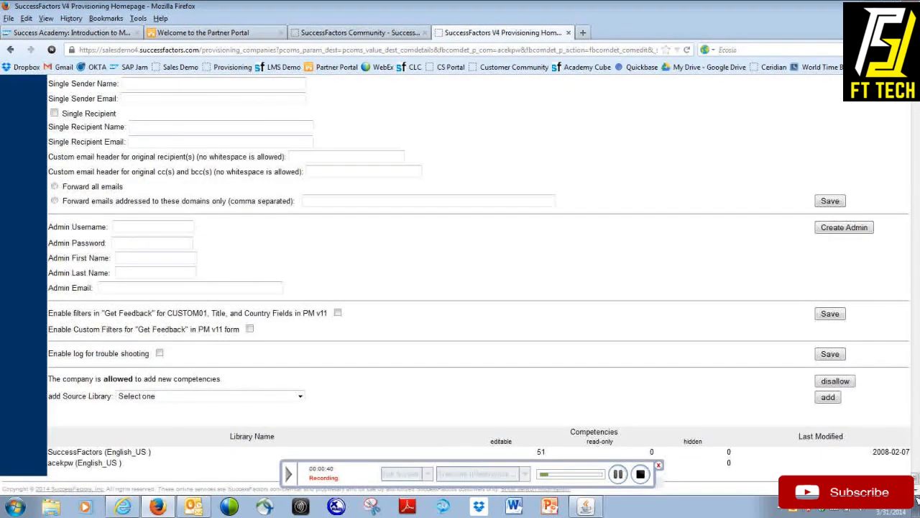
left_click_drag(53, 226, 115, 287)
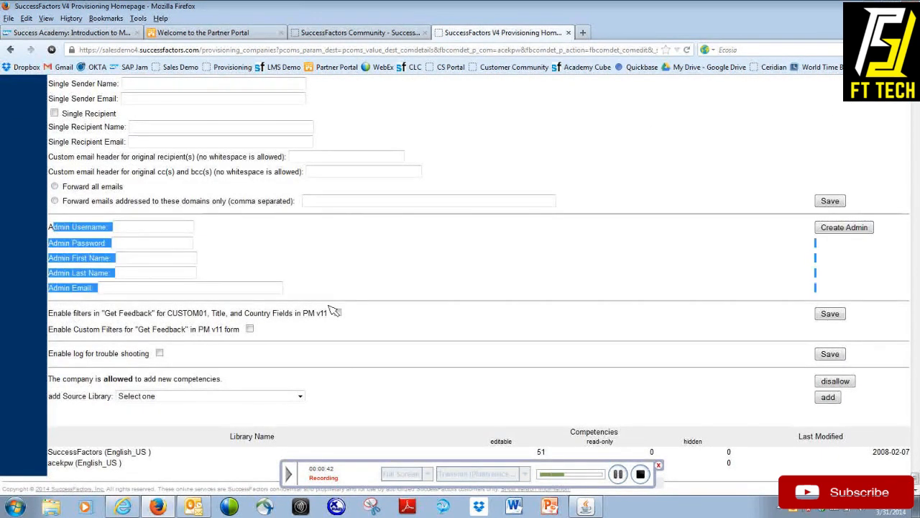
left_click(194, 229)
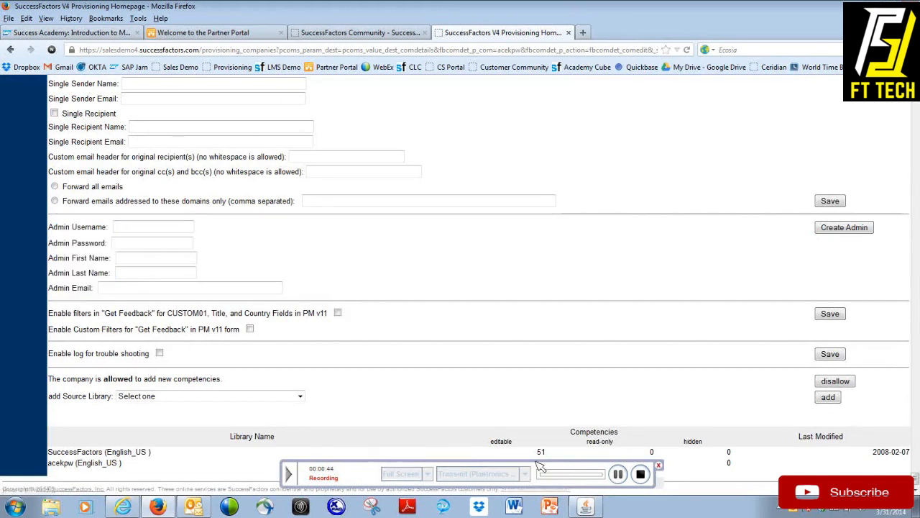
left_click(619, 473)
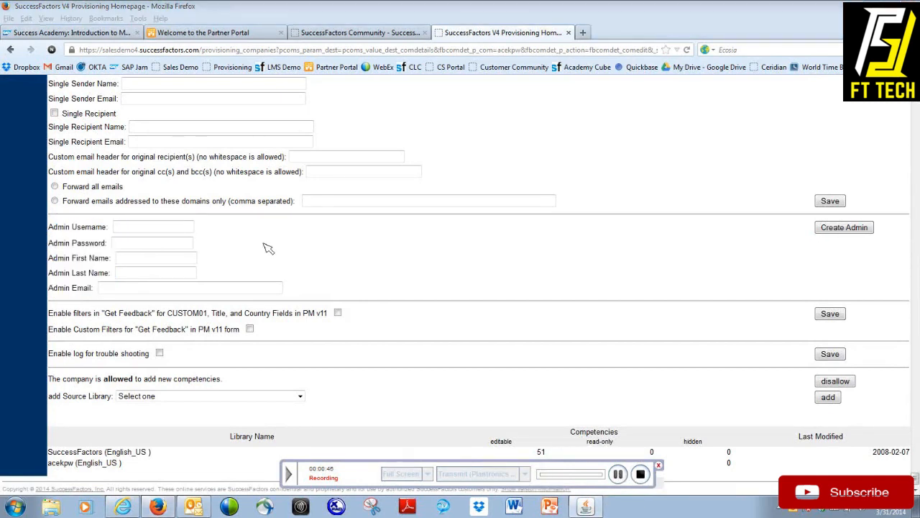
left_click_drag(54, 229, 111, 230)
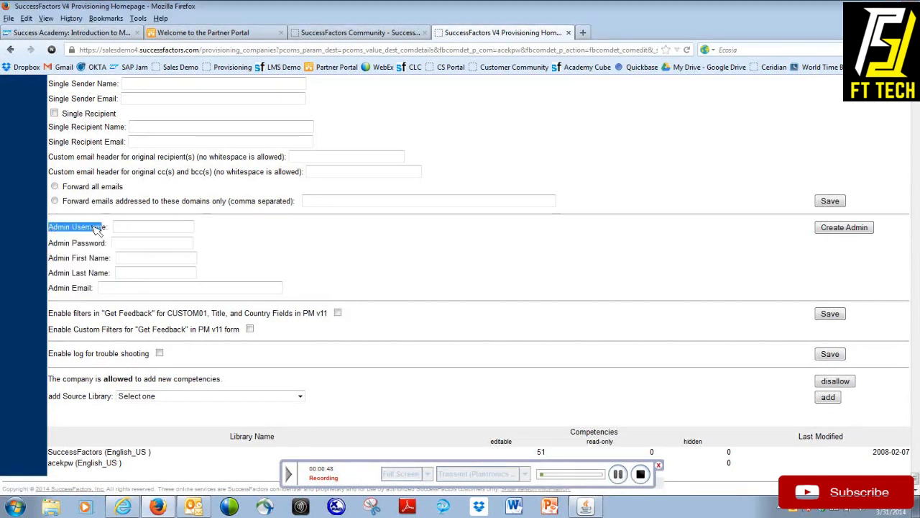
left_click(126, 242)
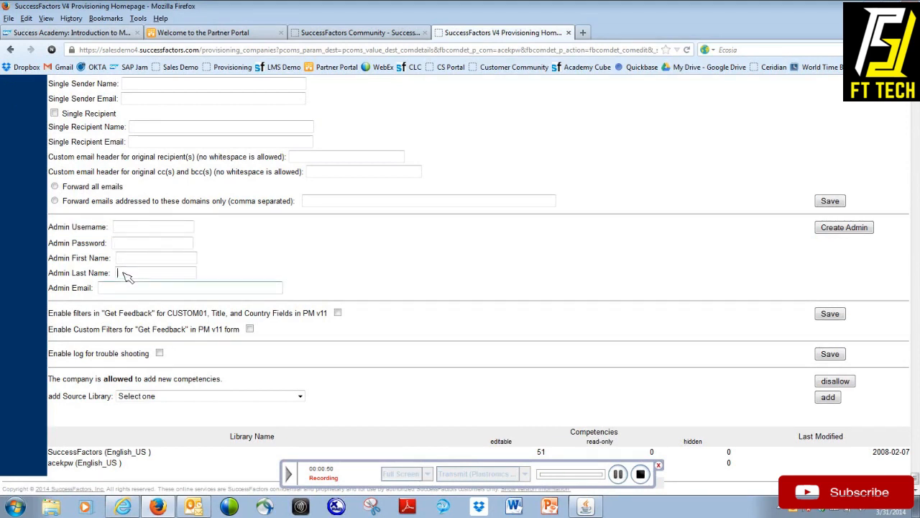
Step: Set the new admin's username to backupadmin and enter the admin password
left_click(133, 229)
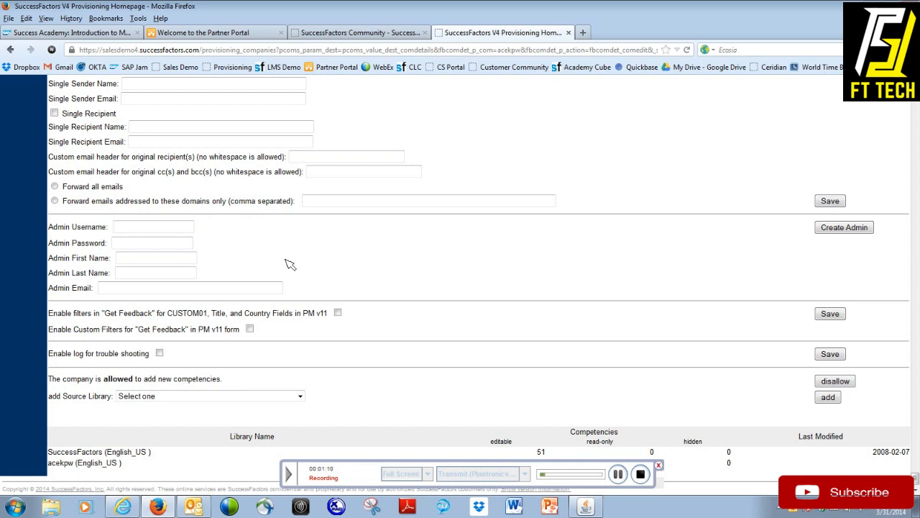
type("backupadmin")
key("Tab")
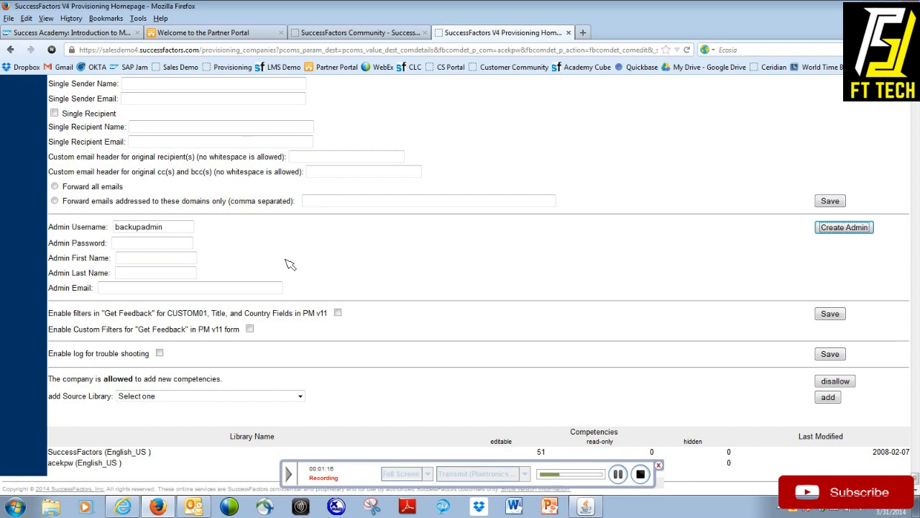
key("Tab")
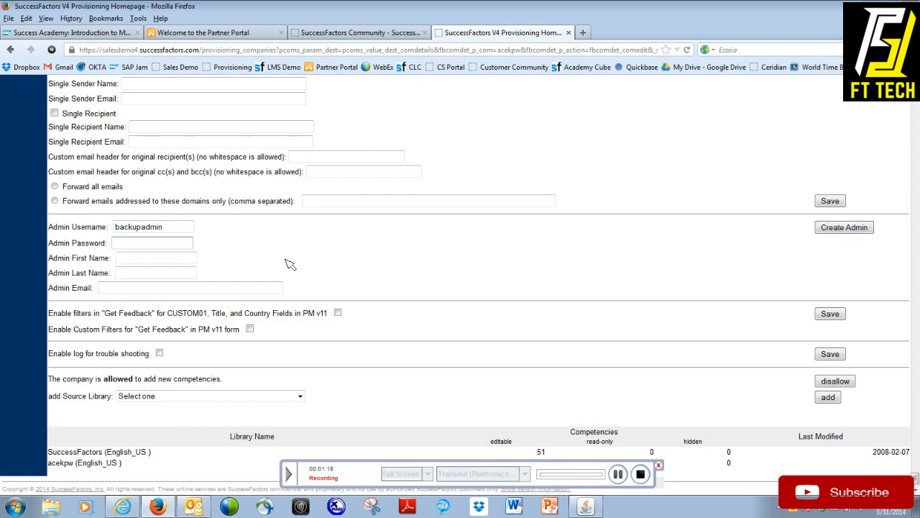
type("welcome")
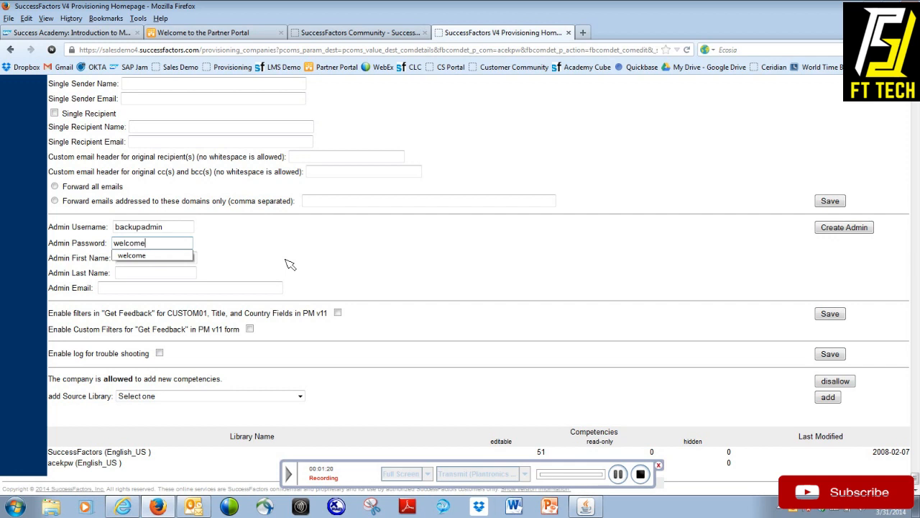
key("Tab")
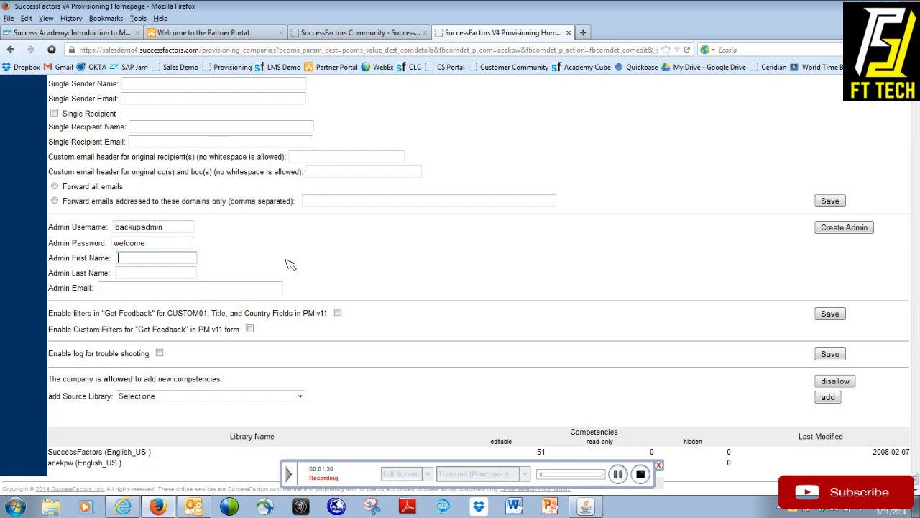
Step: Enter Backup as the admin's first name, Administrator as last name and the contact e-mail, and create the admin user
type("Backup")
key("Tab")
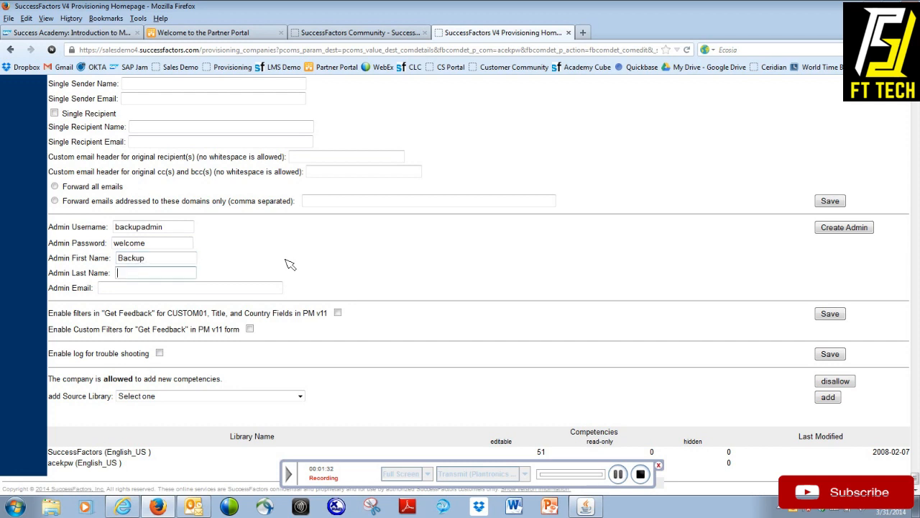
type("Administrator")
key("Tab")
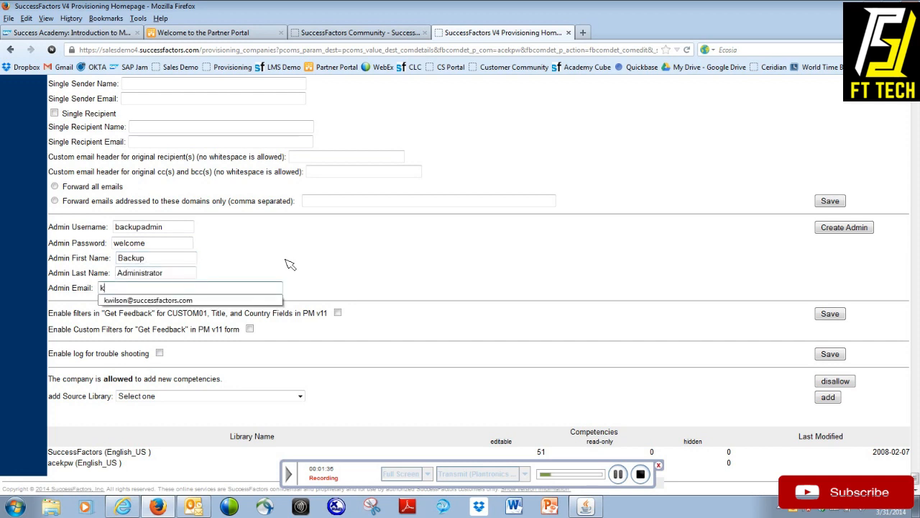
left_click(200, 301)
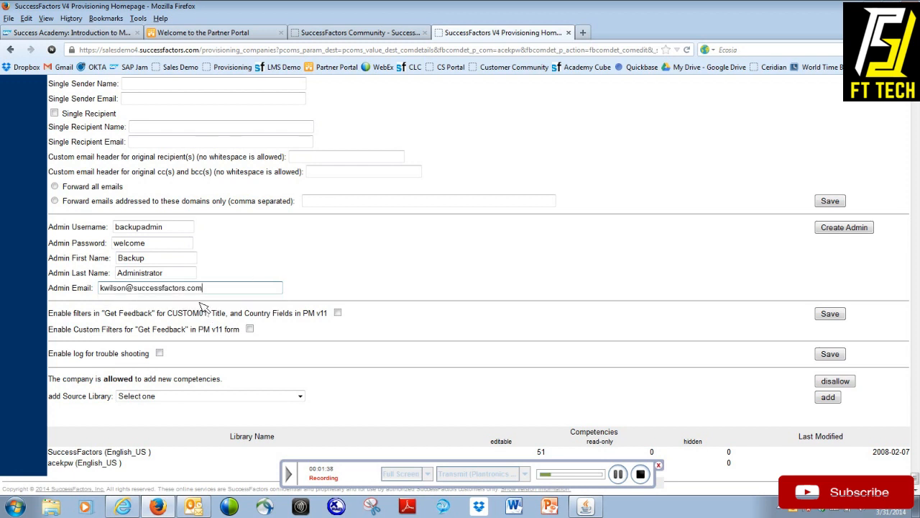
left_click(350, 278)
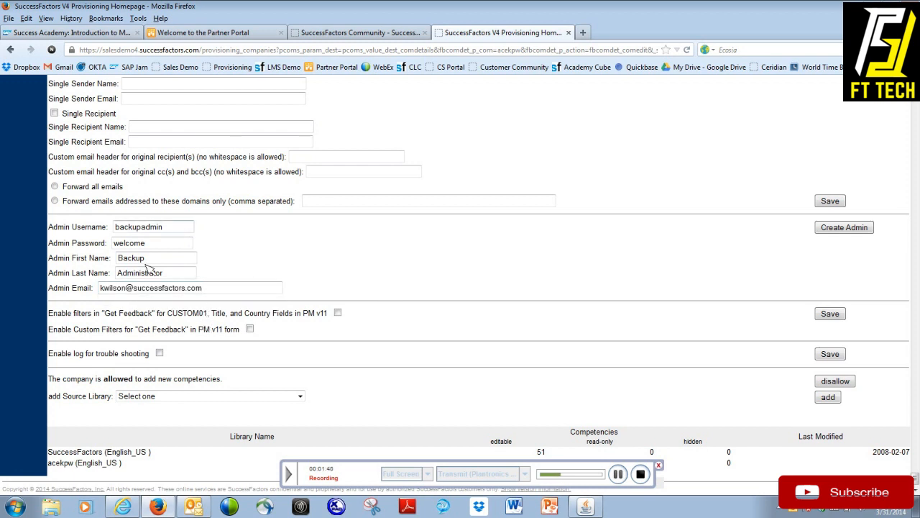
left_click(833, 236)
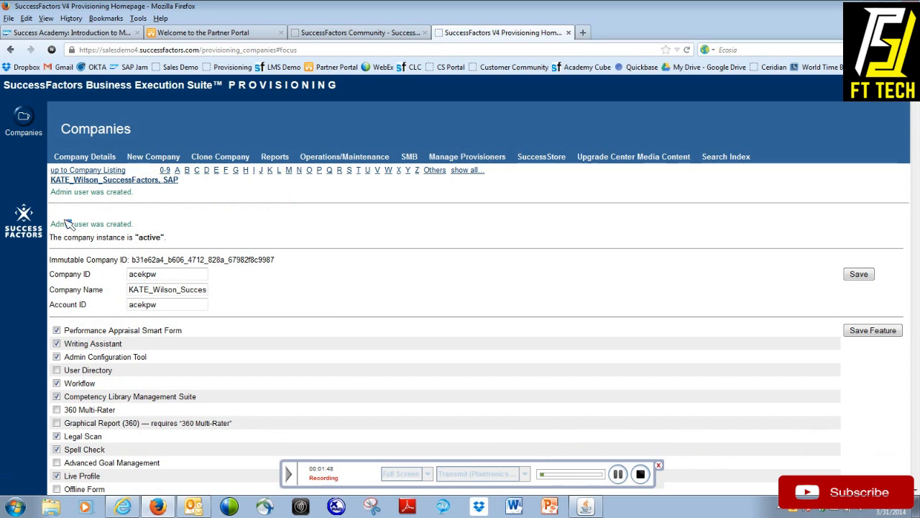
left_click_drag(66, 224, 155, 226)
left_click(150, 229)
left_click_drag(51, 193, 121, 193)
left_click(52, 227)
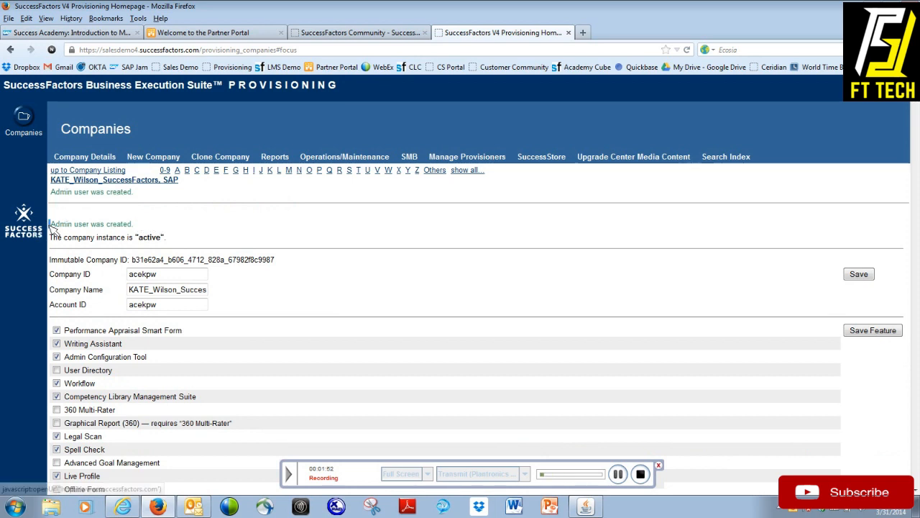
left_click_drag(51, 227, 146, 224)
left_click(176, 218)
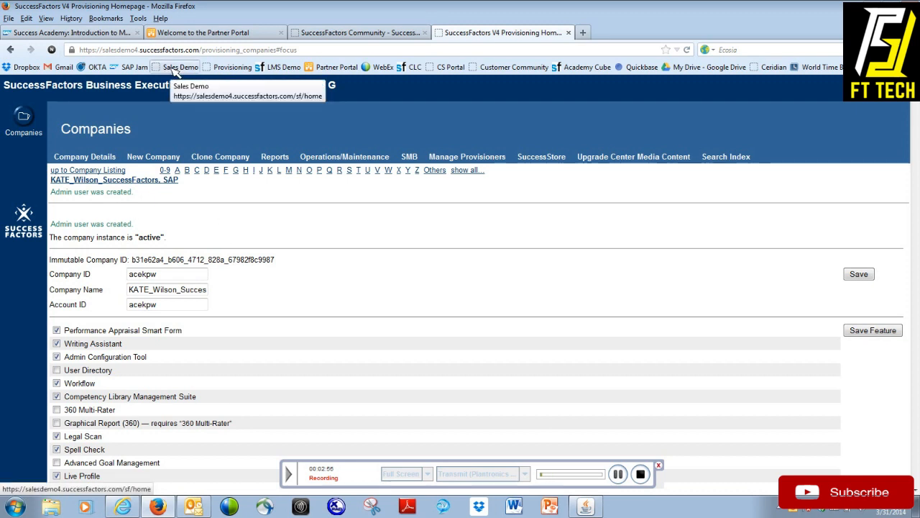
Step: Copy the company ID from the company settings and paste it into the Sales Demo login page's company ID field
double_click(163, 274)
key("ctrl+c")
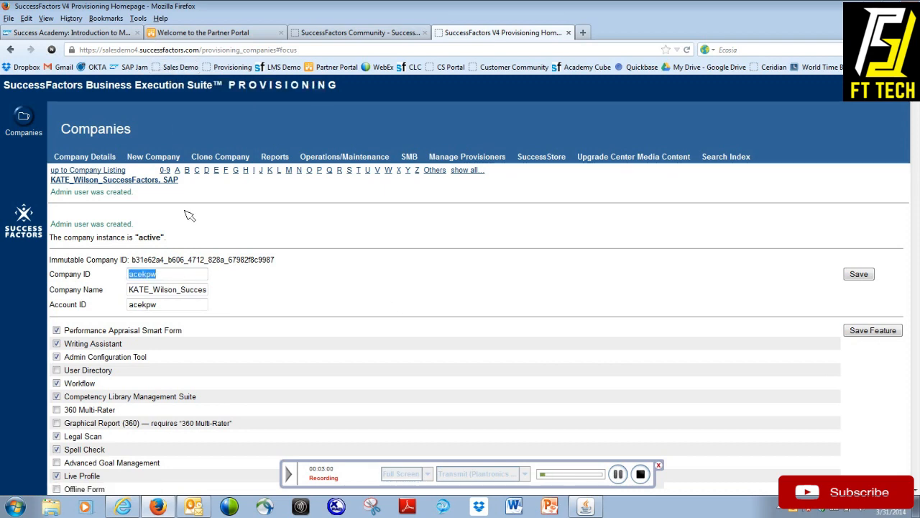
left_click(188, 67)
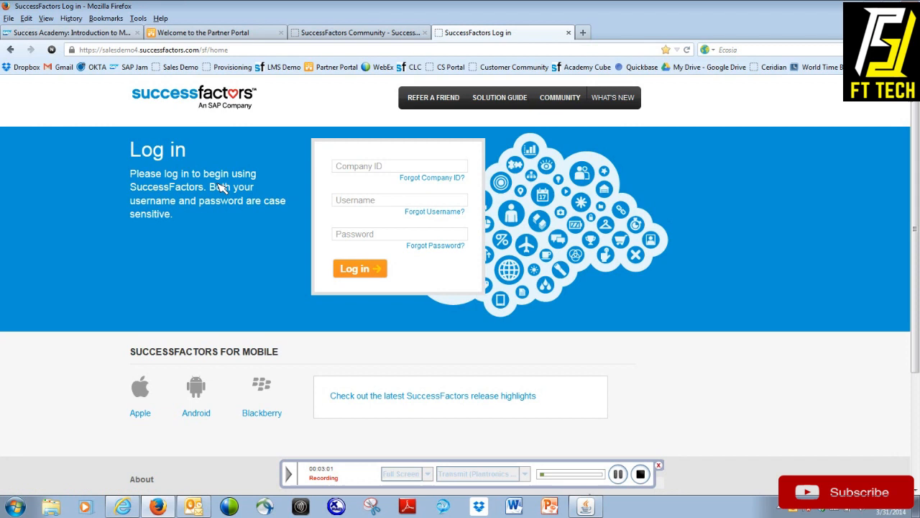
left_click(410, 167)
key("ctrl+v")
Step: Log in to the company instance with the username backupadmin and the account password
left_click(369, 202)
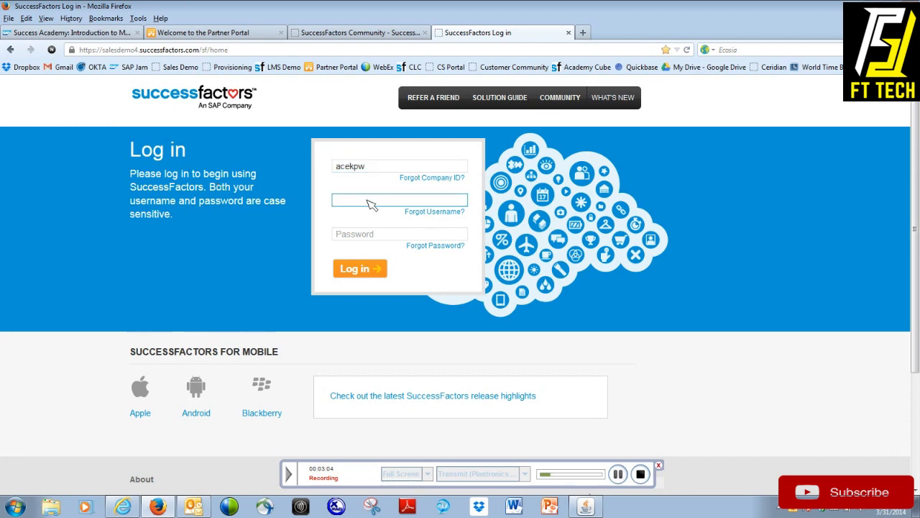
type("backupadmin")
key("Tab")
type("*******")
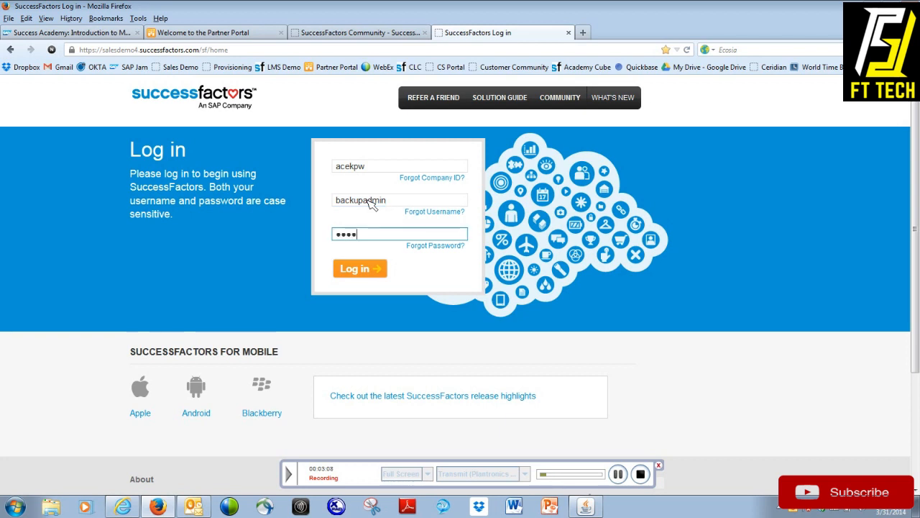
key("Return")
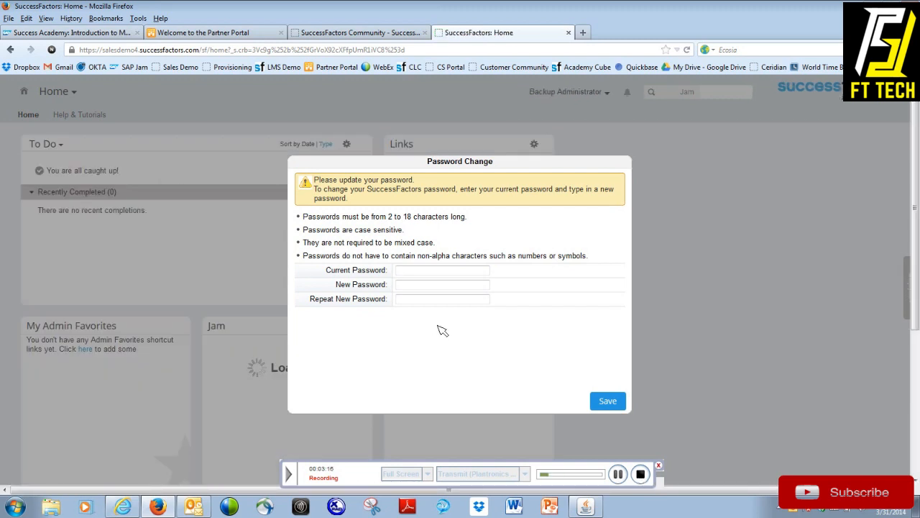
Step: Change the account password by entering the current password, entering and repeating a new password, and saving it
type("••••••••")
key("Tab")
type("••••••••")
key("Tab")
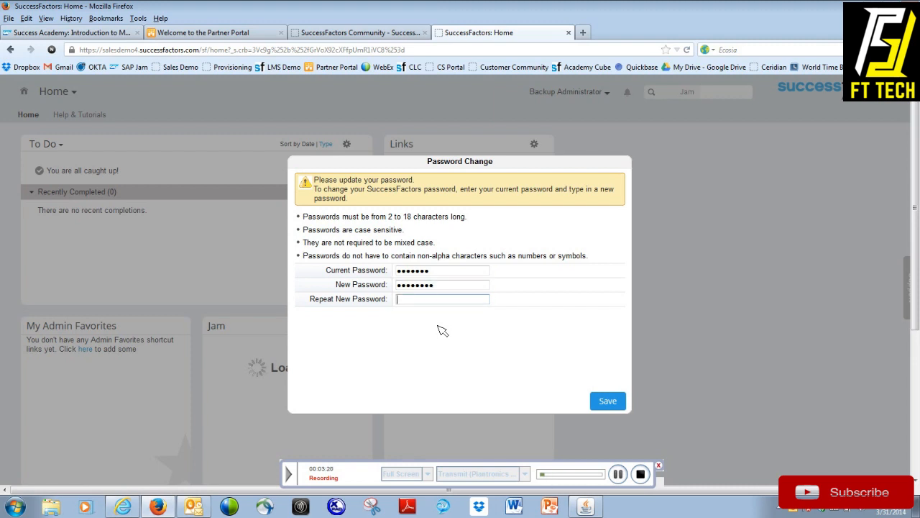
type("••••••••")
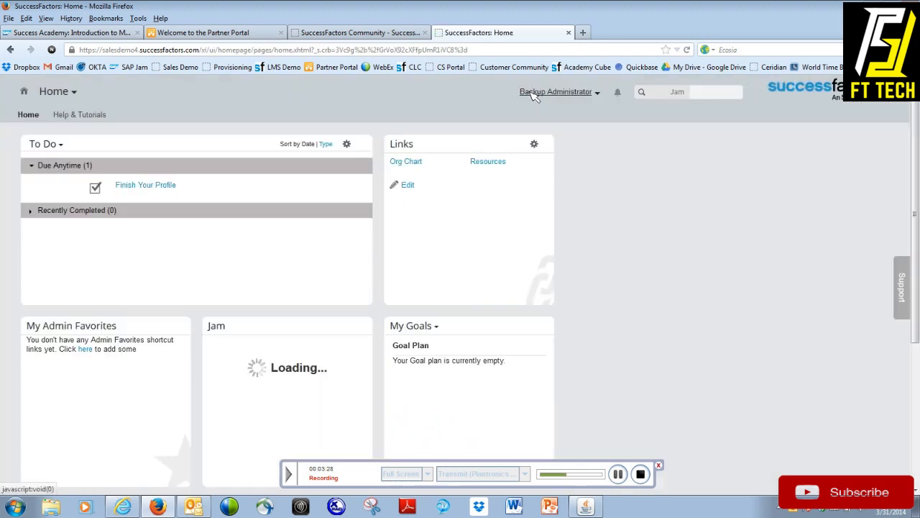
Step: Open Admin Tools and locate the Reset User Account option under Manage Employees
left_click(61, 91)
left_click(66, 210)
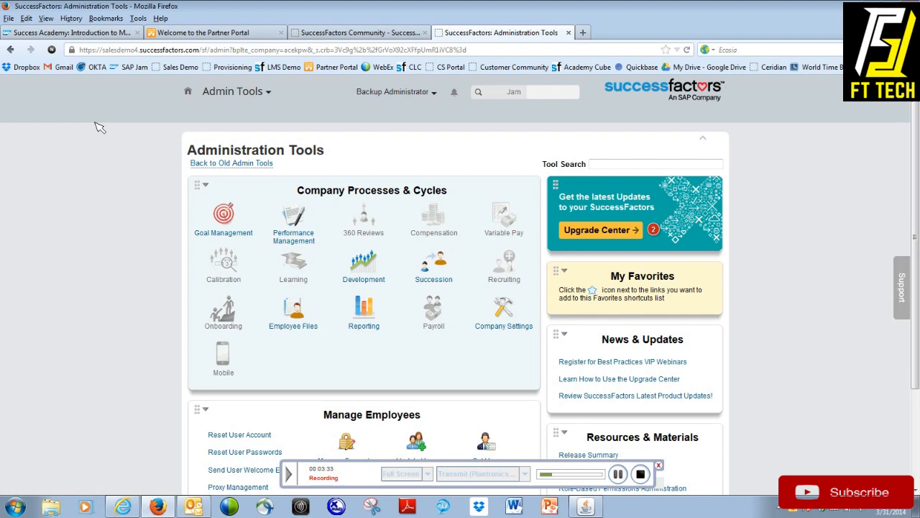
left_click(235, 91)
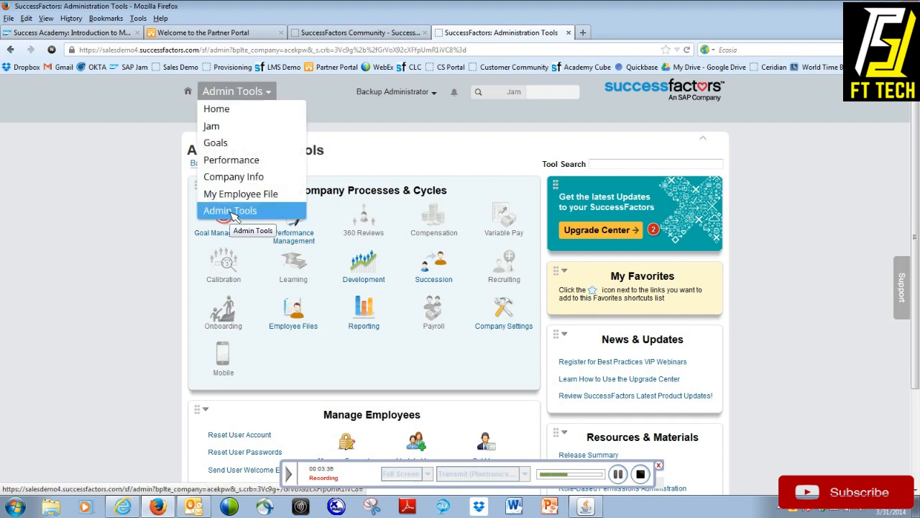
scroll(164, 277, "down", 3)
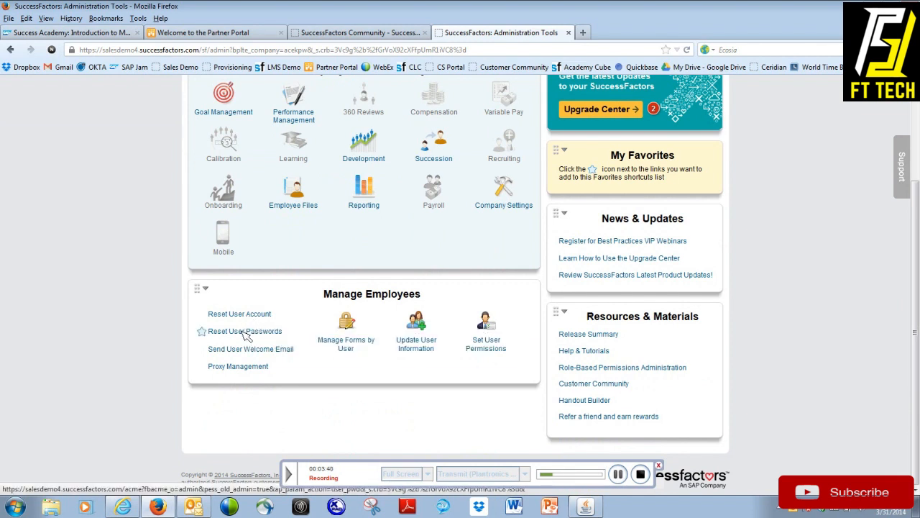
mouse_move(226, 319)
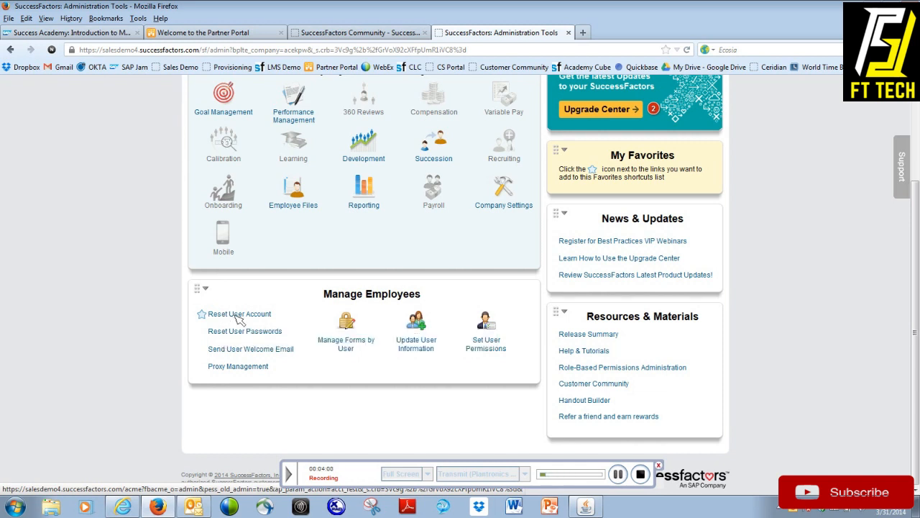
Step: Open the Reset User Passwords tool and search for the HR Coordinator user with the username admin
left_click(258, 333)
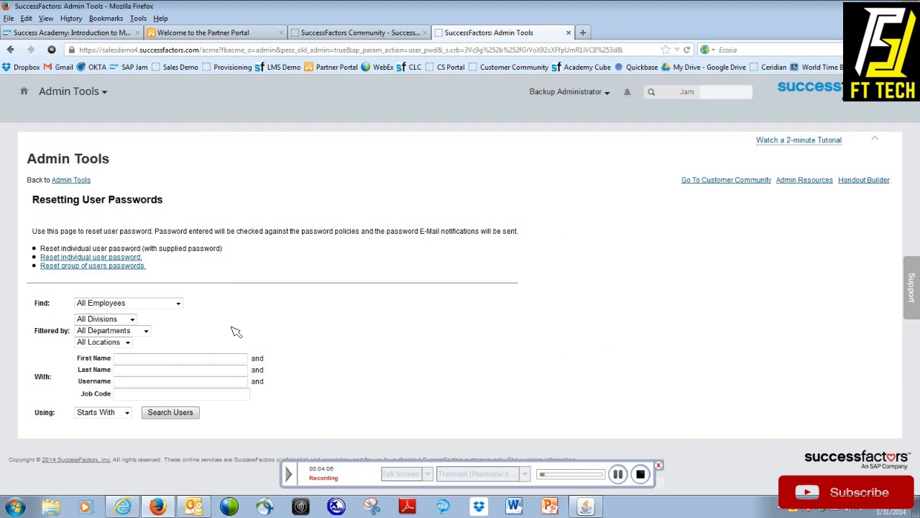
type("hr")
key("Return")
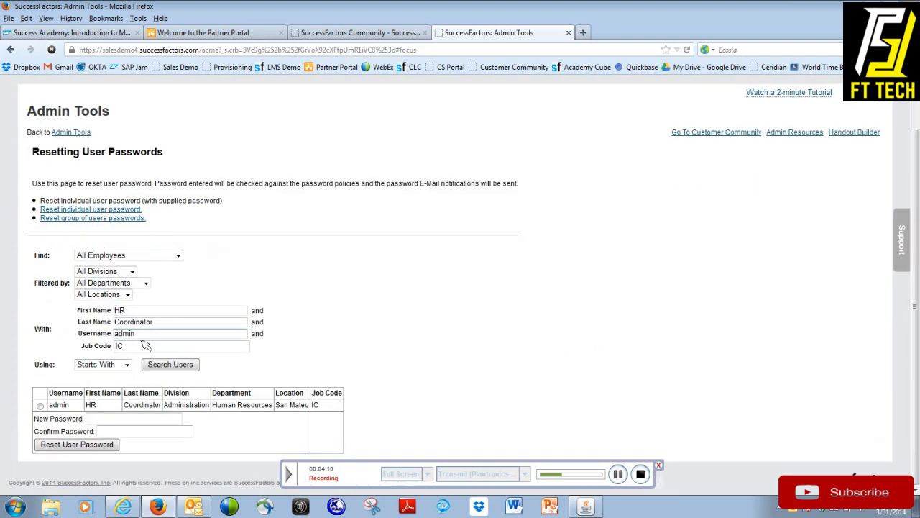
Step: Examine the HR Coordinator's username and the option to reset an individual user password with a supplied password
double_click(128, 333)
left_click(261, 329)
left_click_drag(92, 201, 226, 205)
left_click(241, 210)
double_click(150, 202)
left_click_drag(150, 205, 222, 208)
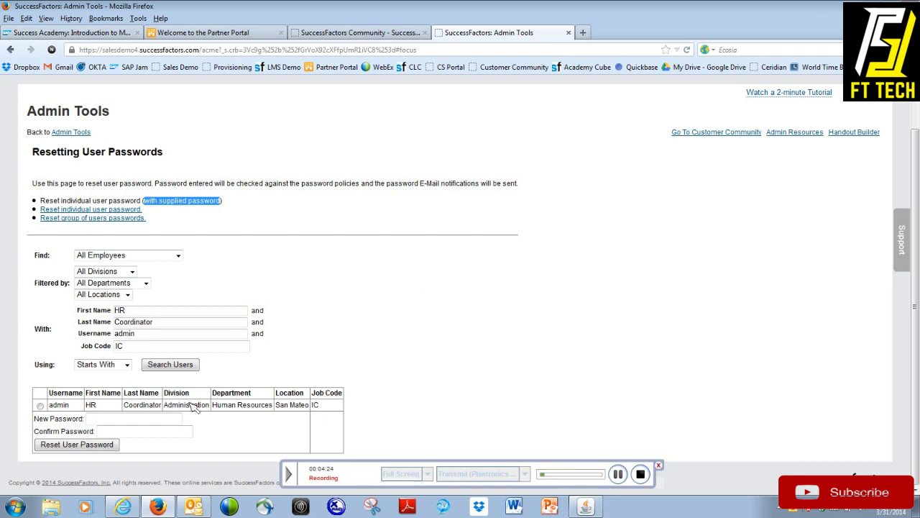
Step: Reset the password of the admin user in the search results by entering and confirming a new password
left_click(41, 405)
left_click(102, 423)
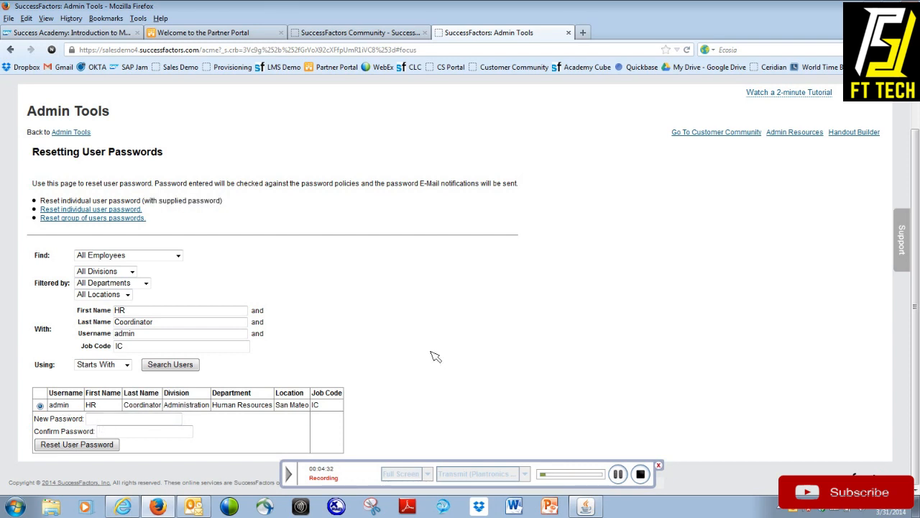
type("••••••••")
key("Tab")
type("•")
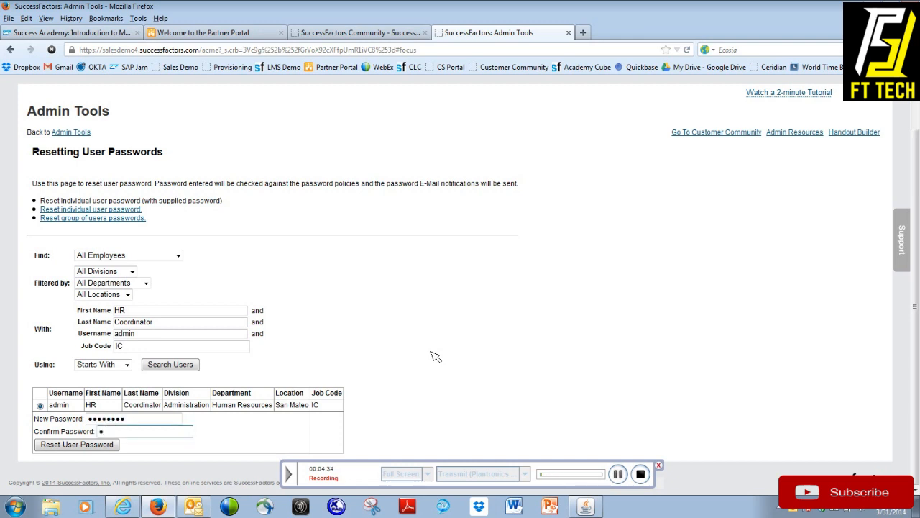
type("•••••••")
left_click(72, 444)
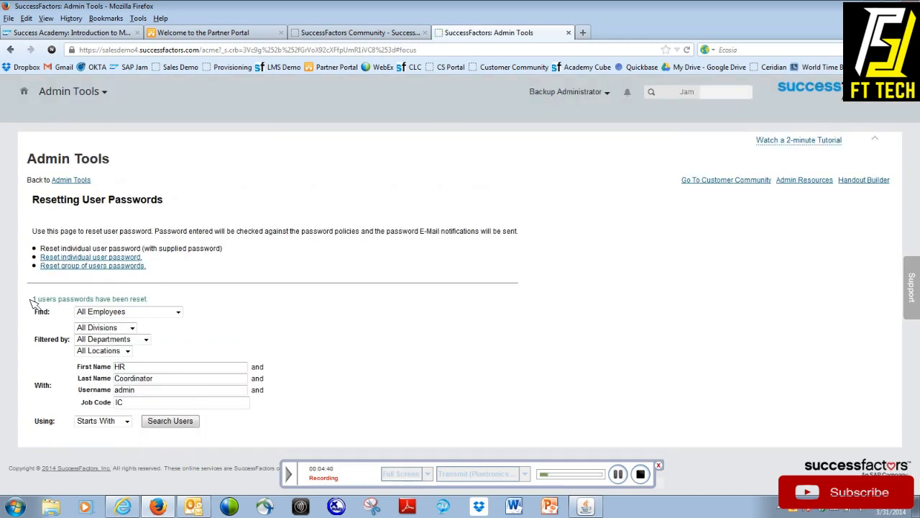
left_click_drag(29, 299, 166, 300)
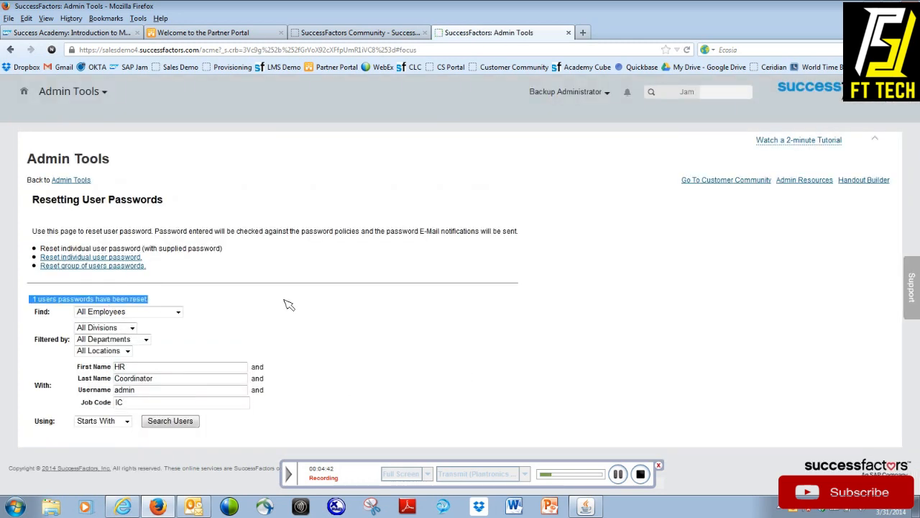